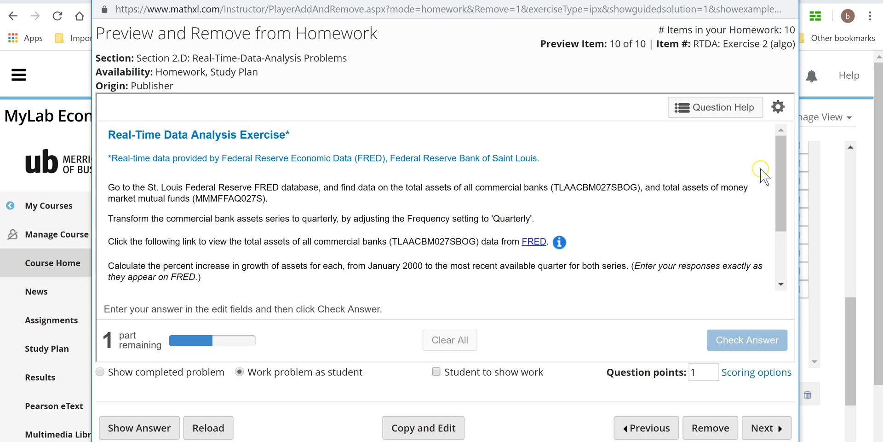
Read the exercise instructions, including the series IDs for commercial bank assets and money market mutual fund assets.
click(782, 187)
drag(781, 186, 784, 219)
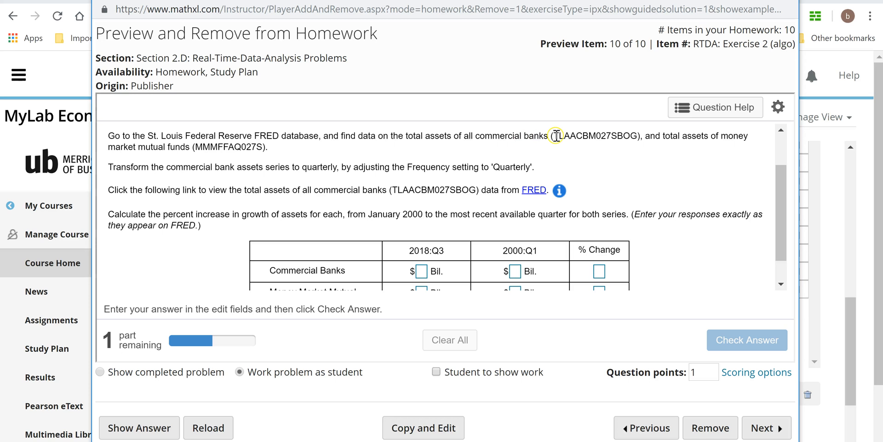
drag(553, 135, 630, 141)
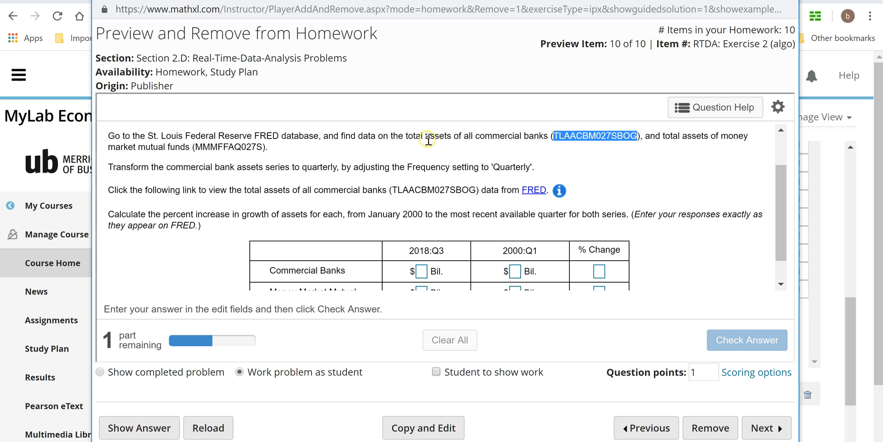
click(564, 139)
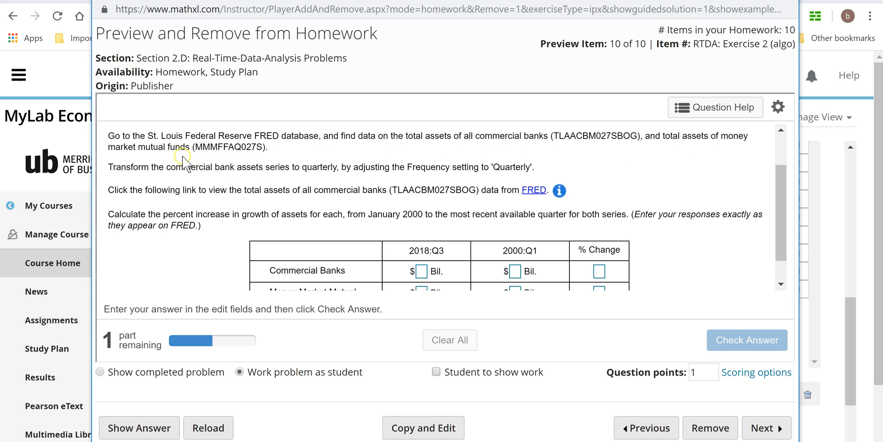
drag(198, 147, 276, 147)
click(286, 149)
Open the exercise's FRED link for total assets of all commercial banks, enlarge its window and bring the graph into view.
click(533, 191)
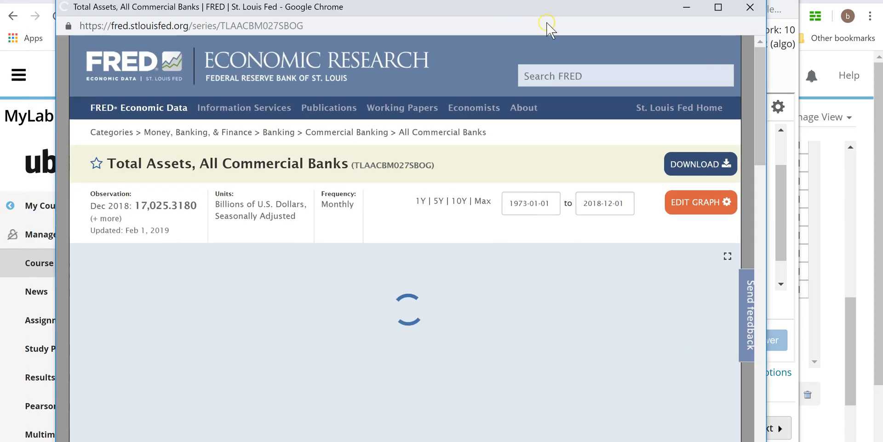
click(747, 19)
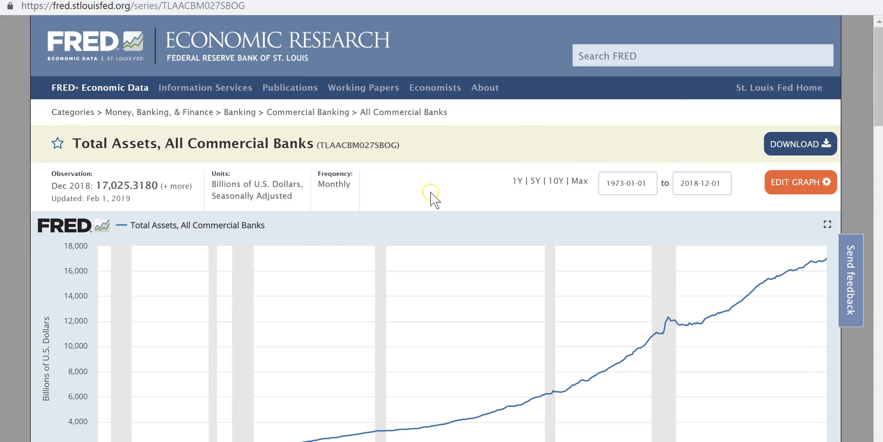
drag(876, 69, 878, 97)
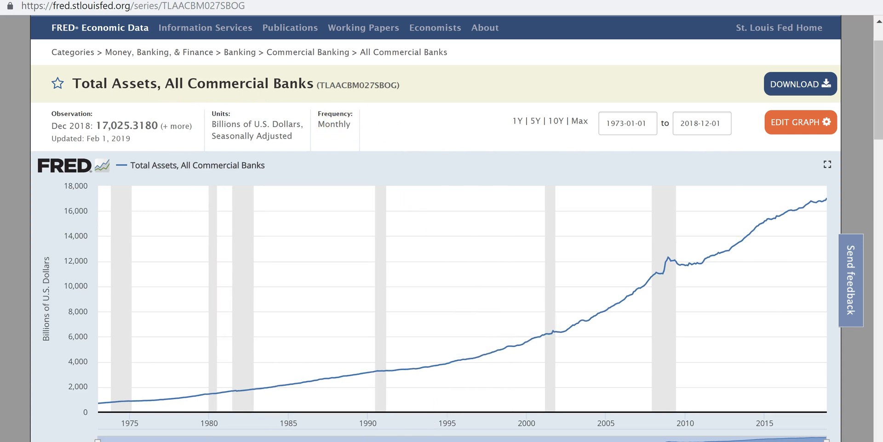
Recheck the homework instructions and change the commercial bank assets series on FRED to Quarterly frequency.
mouse_move(288, 440)
click(294, 381)
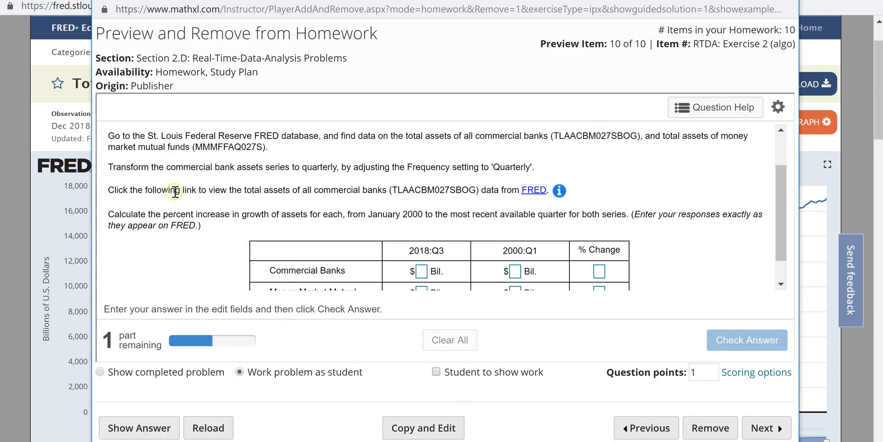
key(alt+Tab)
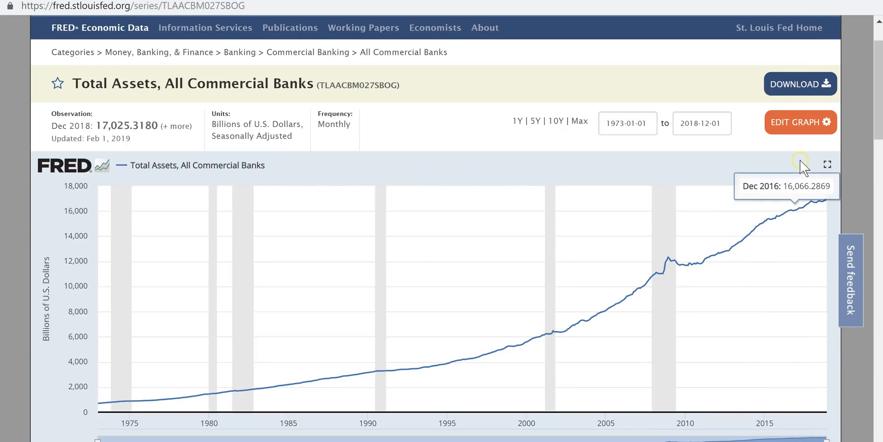
click(822, 131)
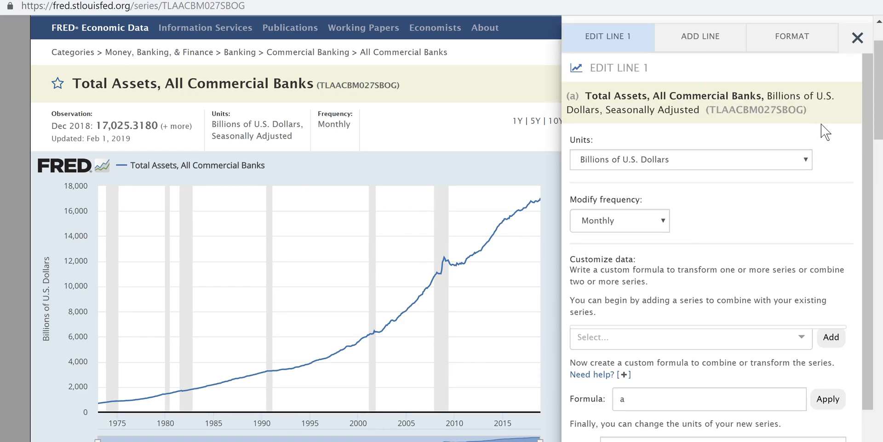
click(585, 163)
click(663, 219)
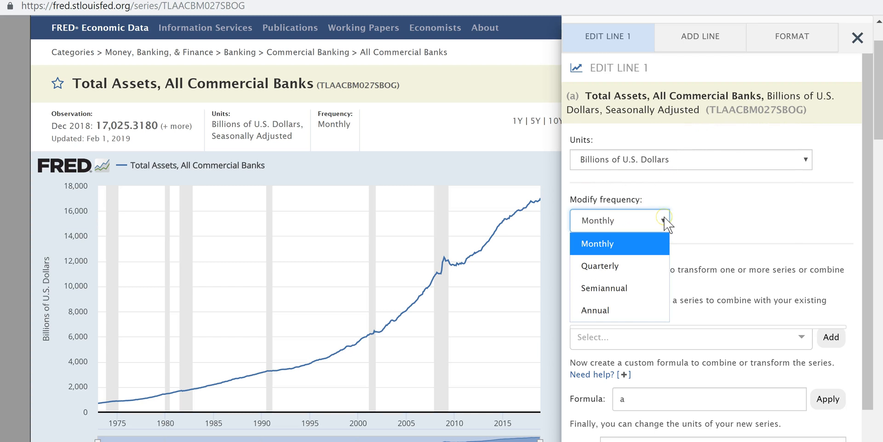
click(611, 267)
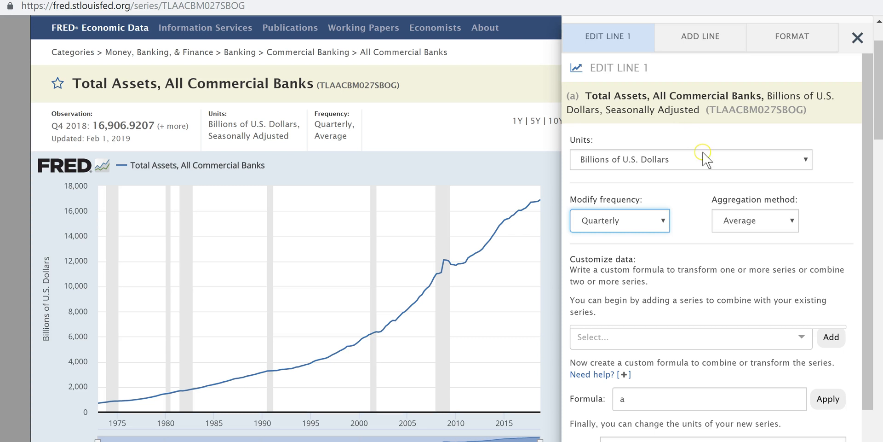
click(776, 226)
click(787, 225)
scroll(795, 257, down, 1)
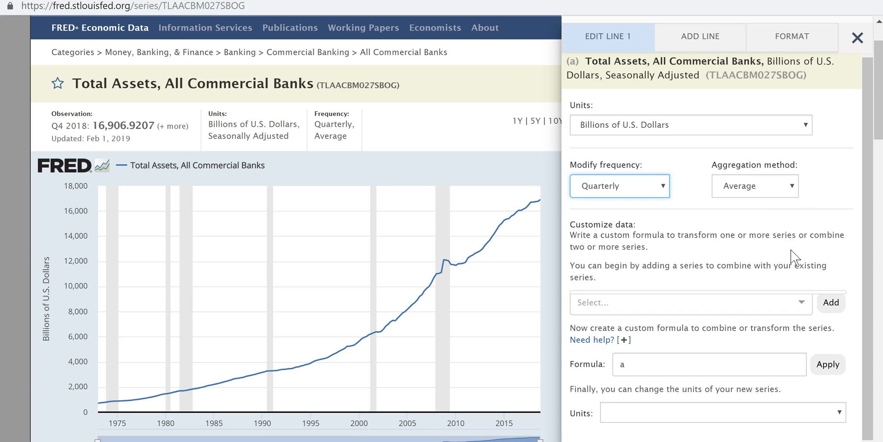
scroll(794, 256, up, 1)
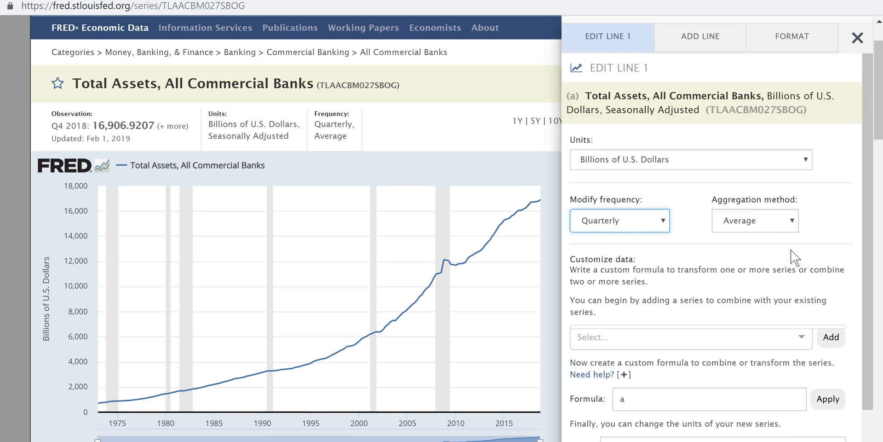
click(858, 44)
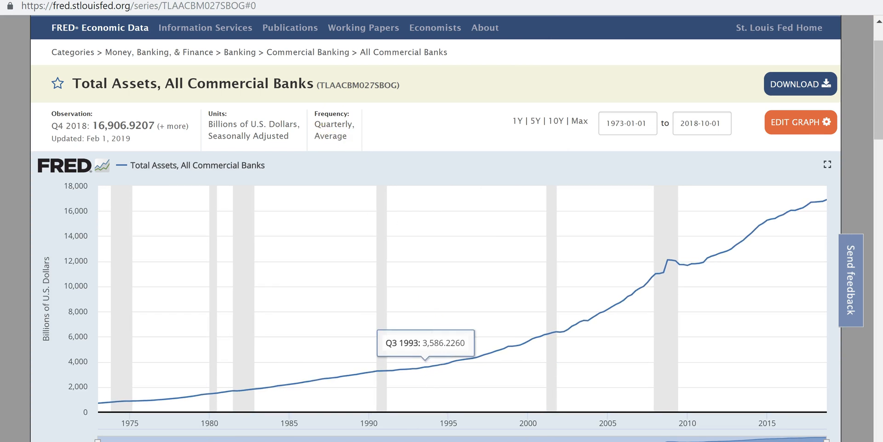
Check the homework answer table for the quarters and asset series required, and return to the FRED graph.
mouse_move(288, 440)
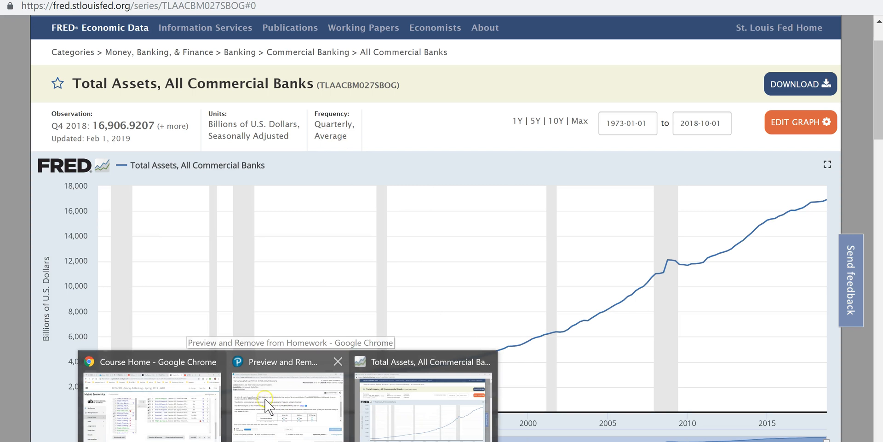
click(286, 379)
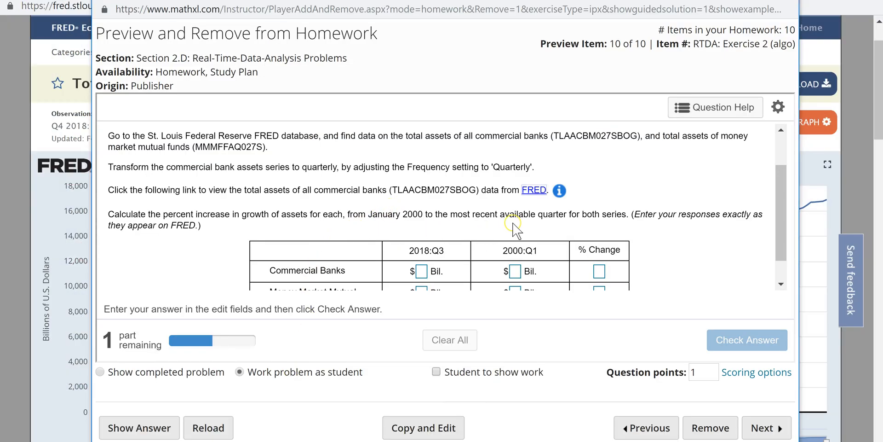
scroll(508, 230, down, 1)
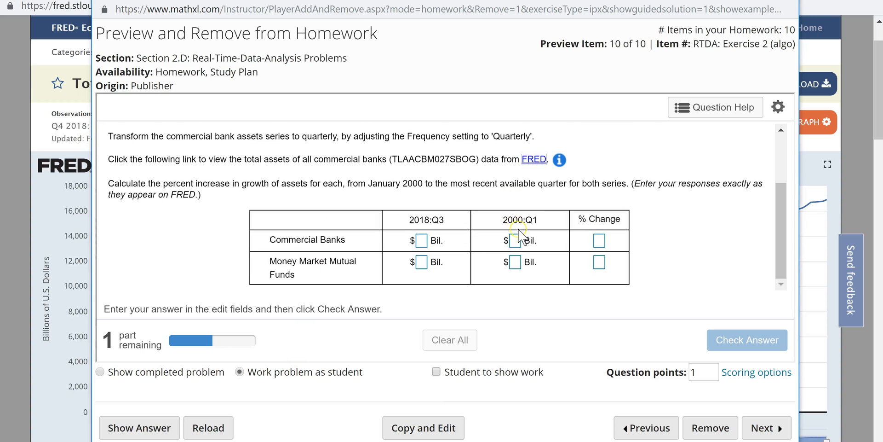
click(385, 242)
key(alt+Tab)
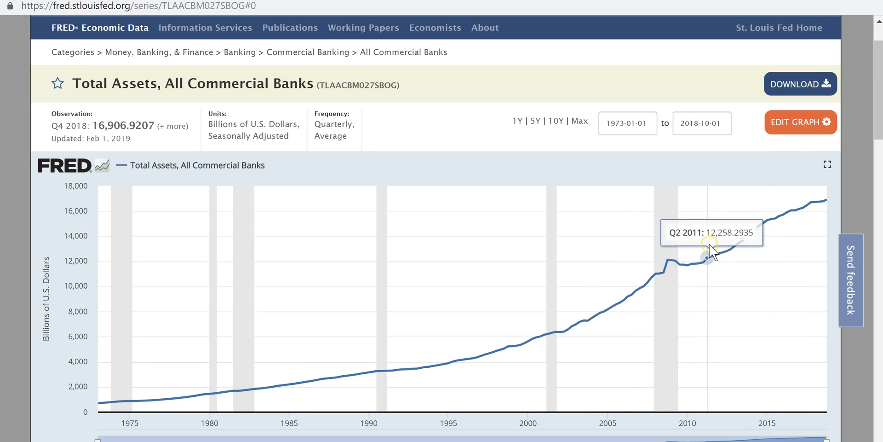
Start adding a line to the FRED graph and copy the series ID MMMFFAQ027S from the homework exercise.
click(822, 129)
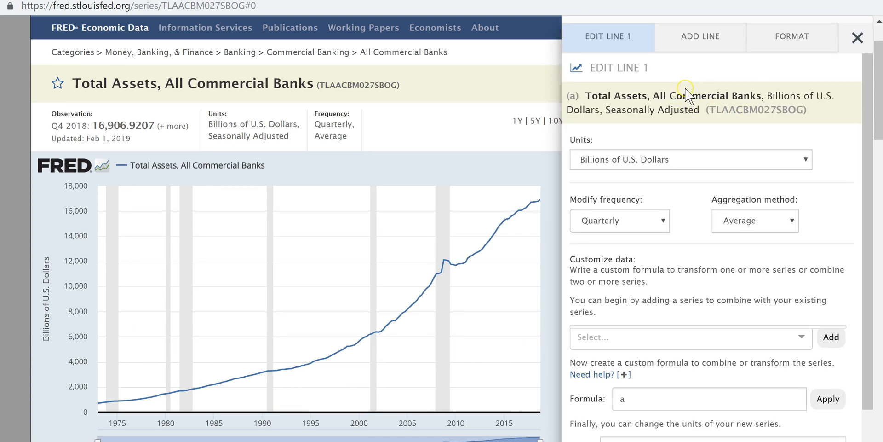
click(703, 41)
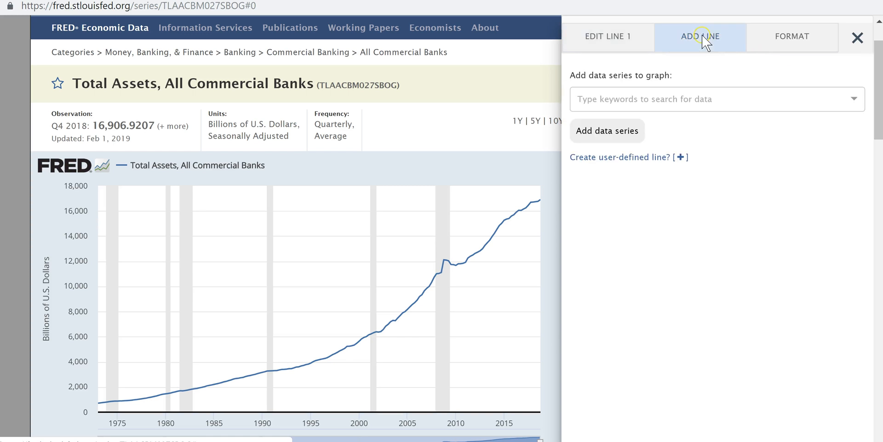
click(672, 104)
key(alt+Tab)
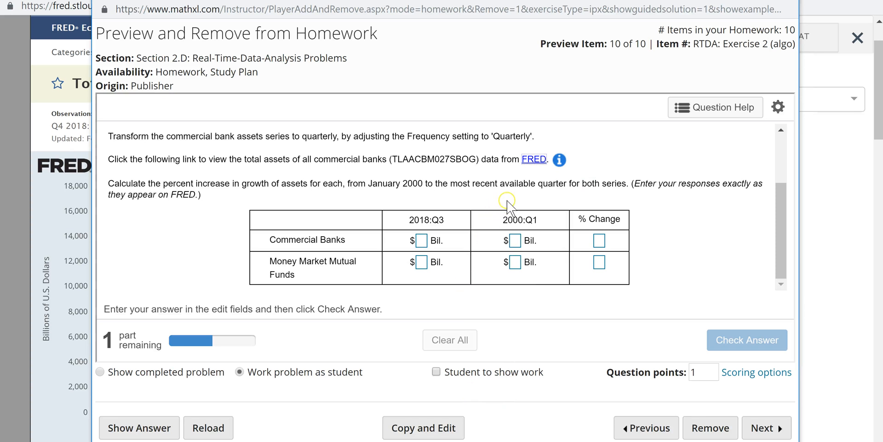
scroll(507, 200, up, 3)
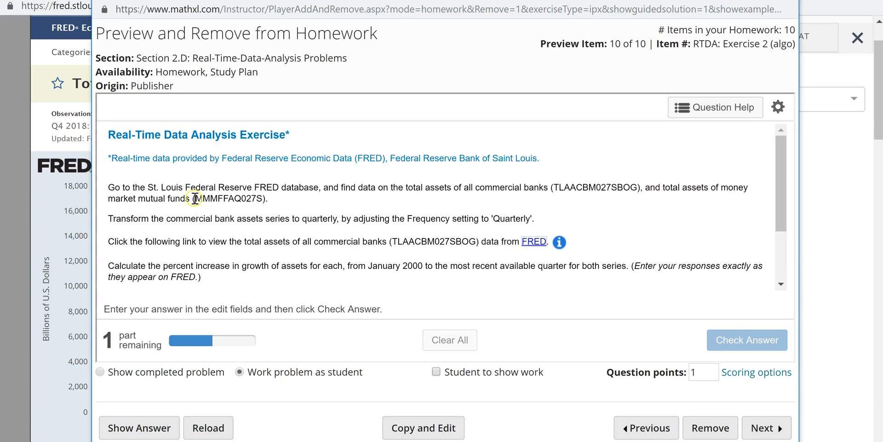
drag(195, 198, 264, 198)
key(ctrl+c)
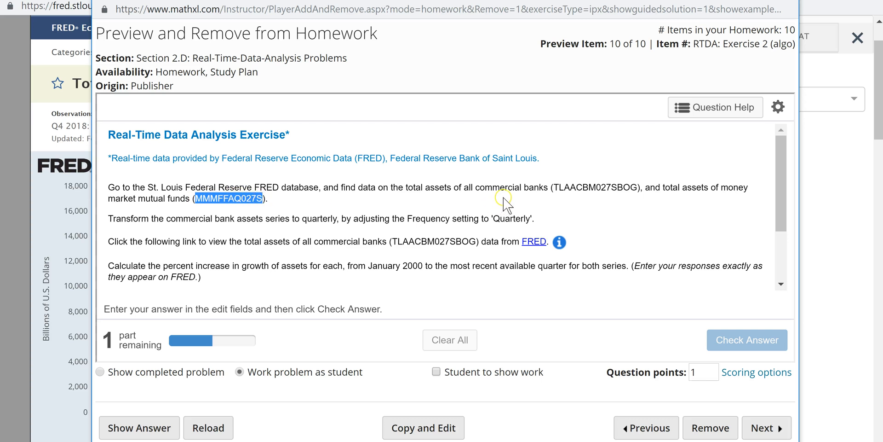
key(alt+Tab)
click(604, 92)
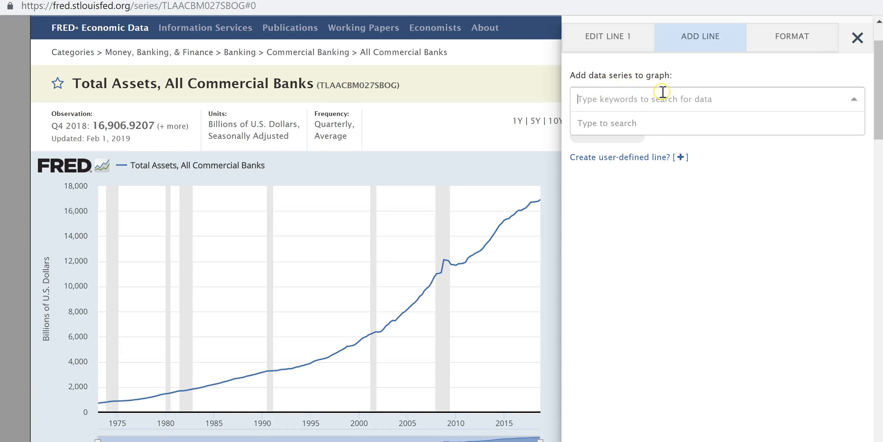
key(ctrl+v)
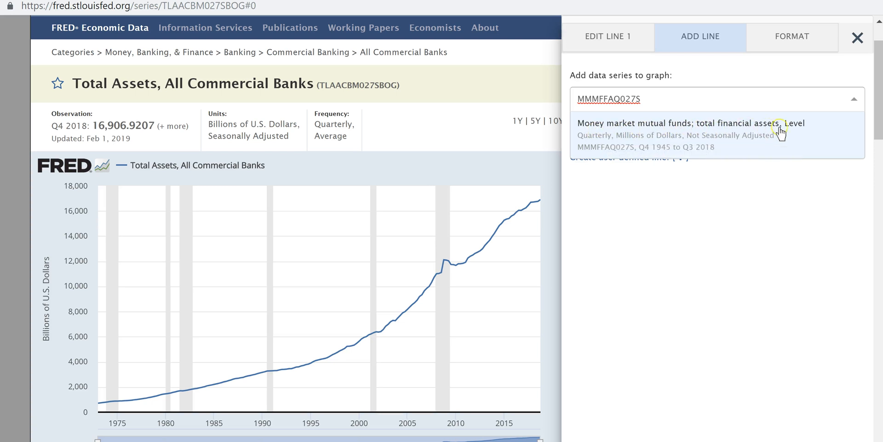
click(643, 215)
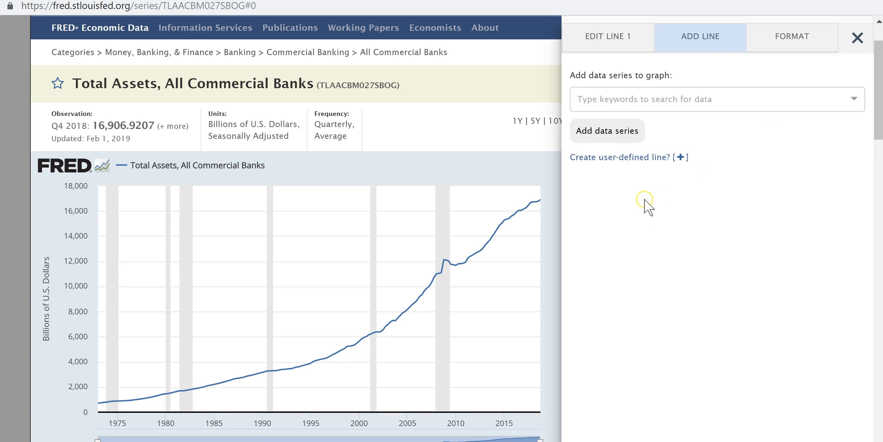
click(608, 100)
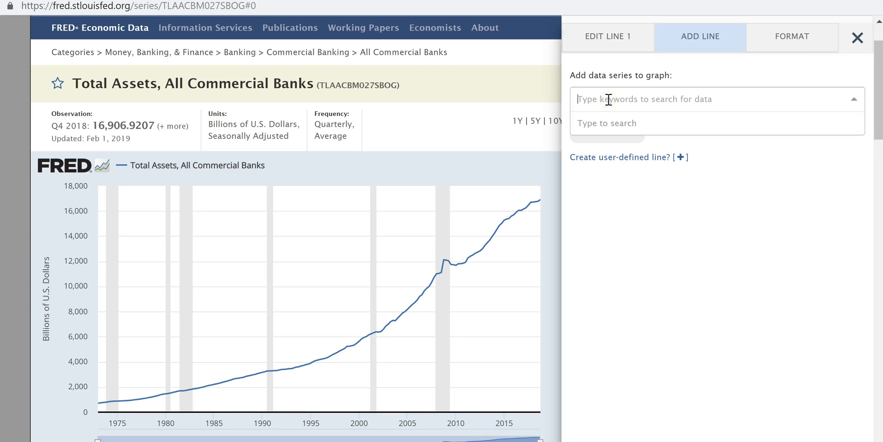
key(ctrl+v)
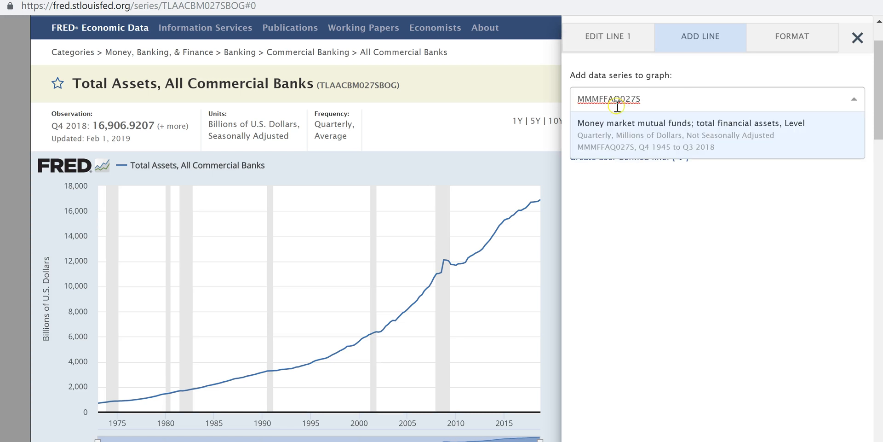
click(642, 148)
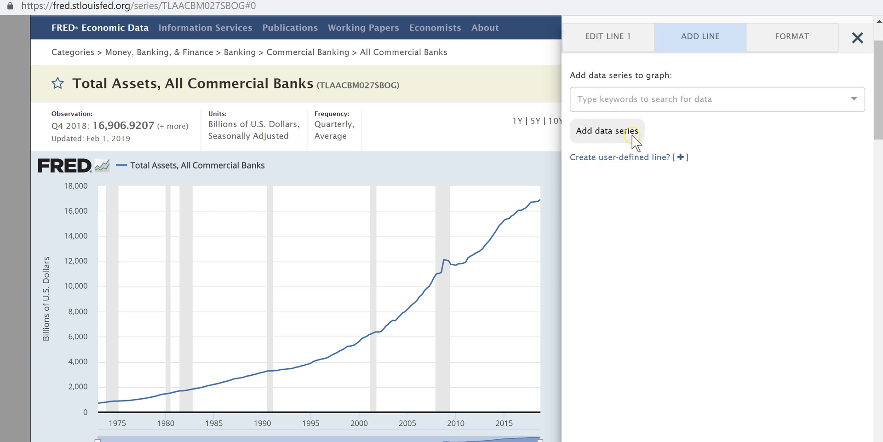
Add the series MMMFFAQ027S, Money market mutual funds; total financial assets, Level, to the graph.
click(635, 101)
key(ctrl+v)
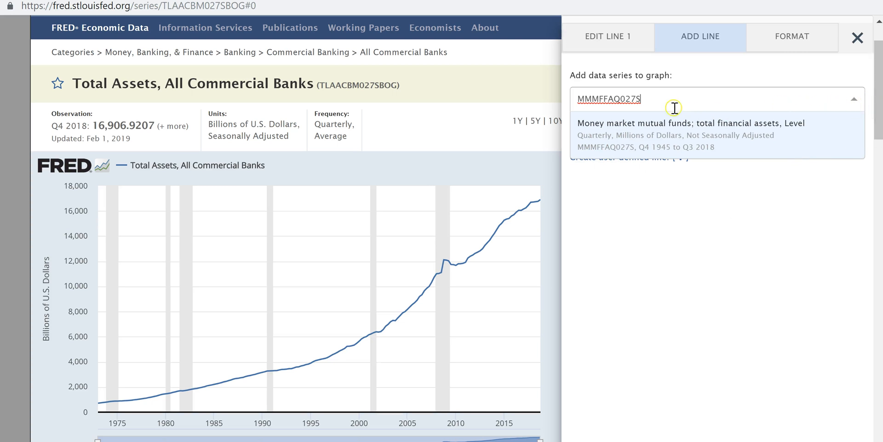
click(658, 133)
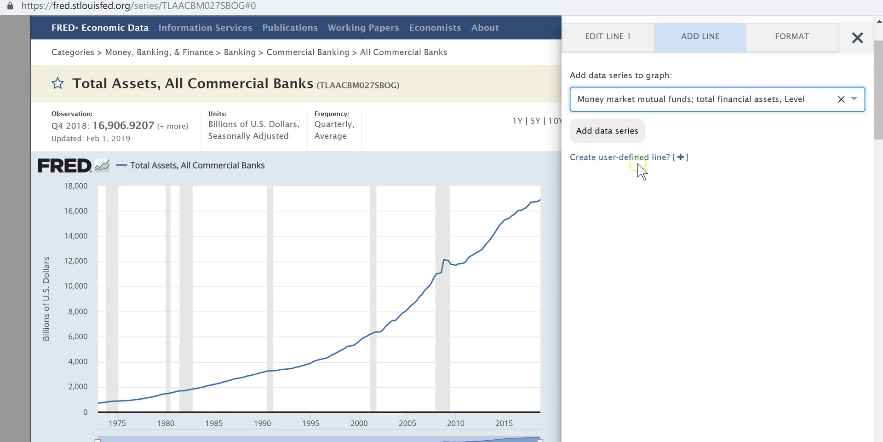
click(611, 132)
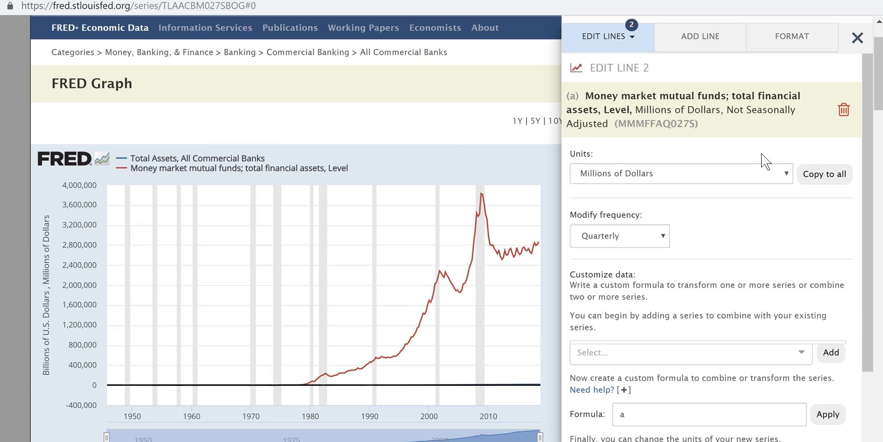
Compare the units of the commercial bank assets line and the money market mutual funds line in their line settings.
mouse_move(507, 266)
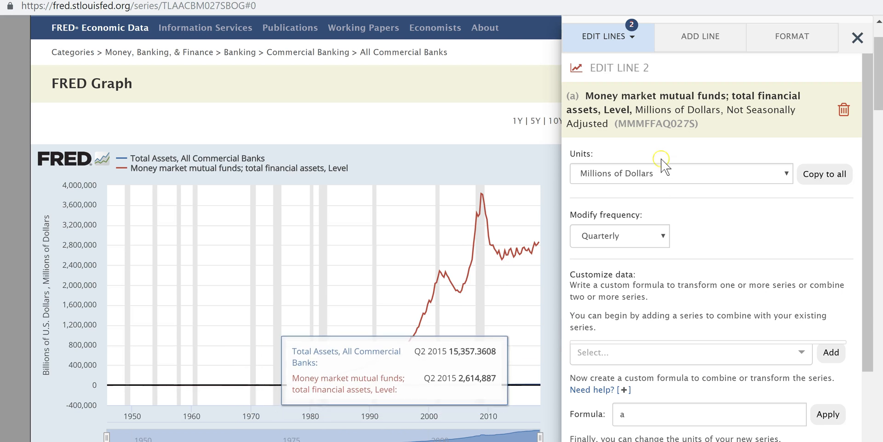
click(637, 42)
click(613, 64)
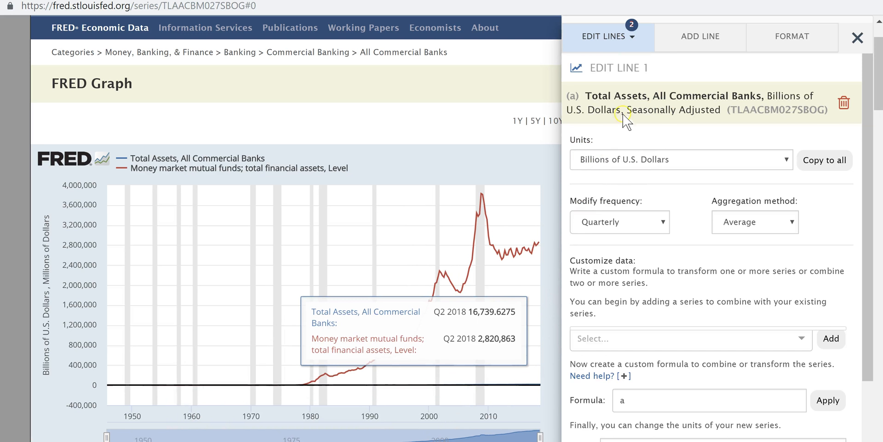
click(633, 40)
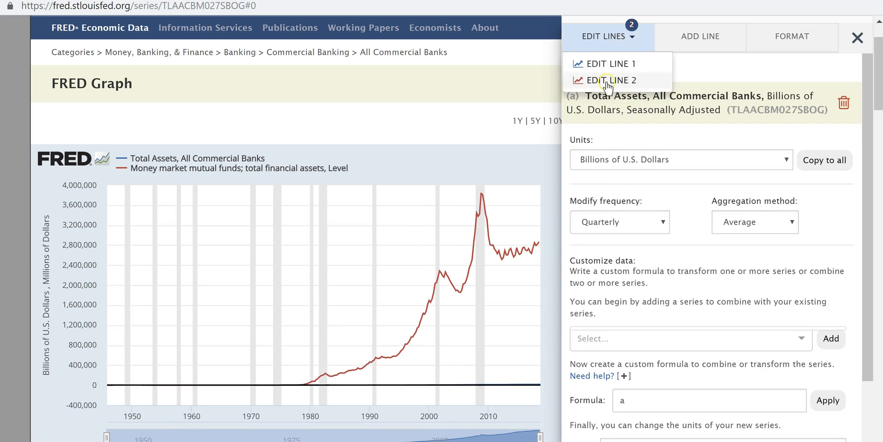
click(604, 80)
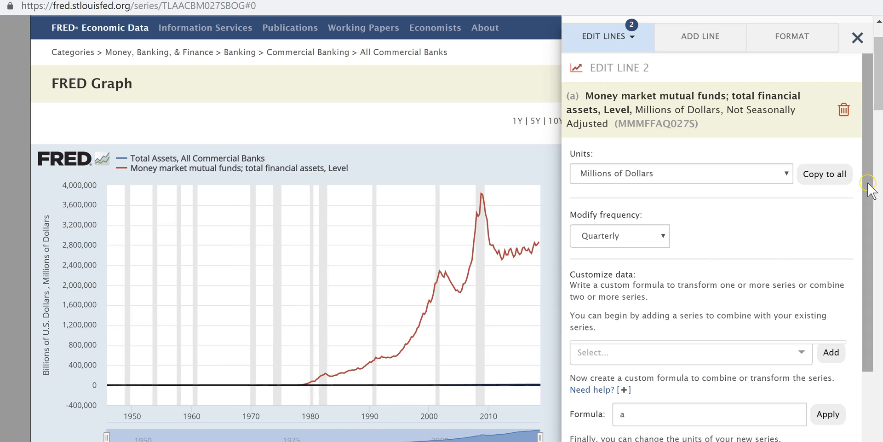
scroll(867, 243, down, 2)
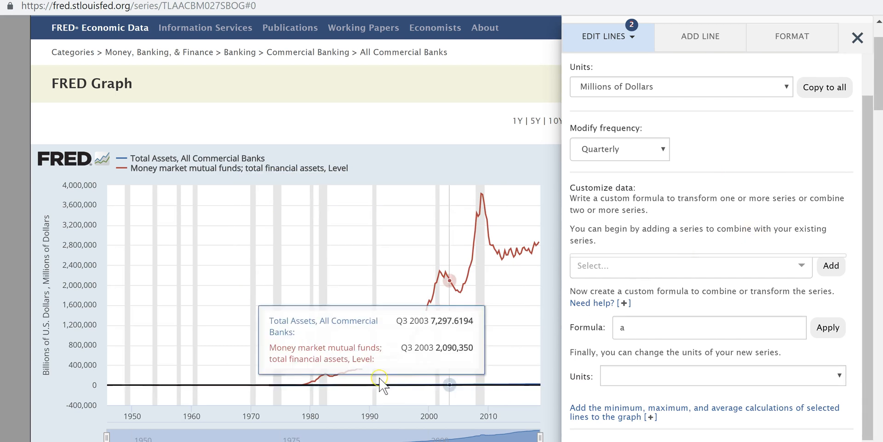
Check which dollar units the homework answer table requires for both asset series, and return to the FRED graph.
mouse_move(288, 441)
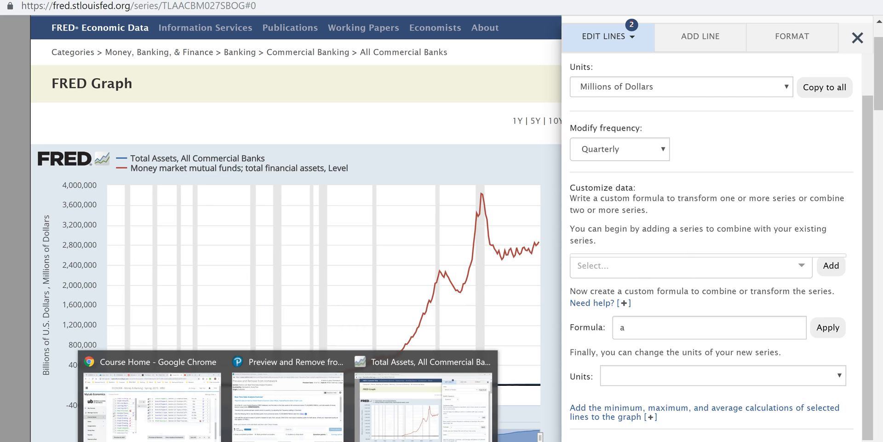
click(281, 383)
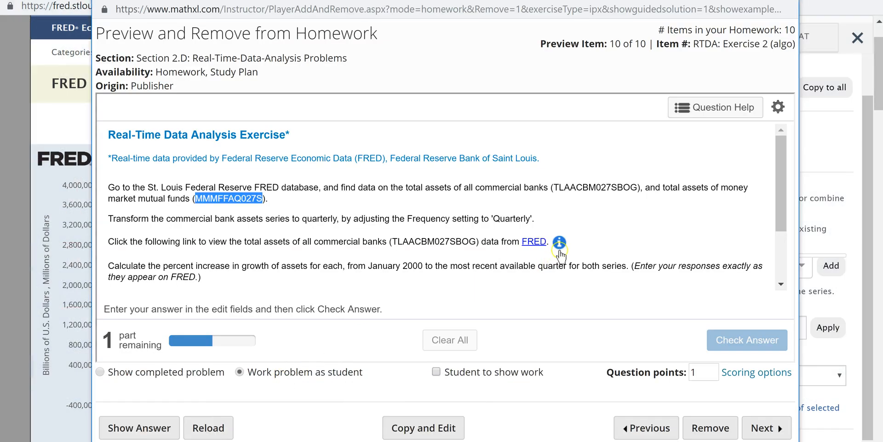
scroll(588, 252, down, 2)
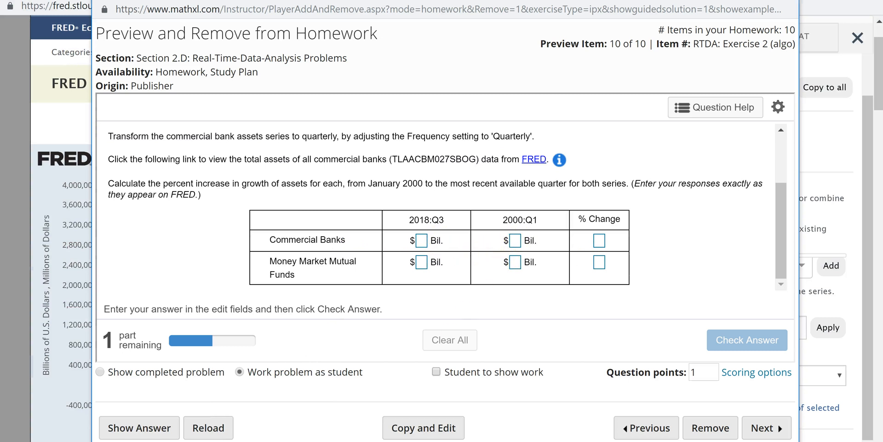
click(436, 357)
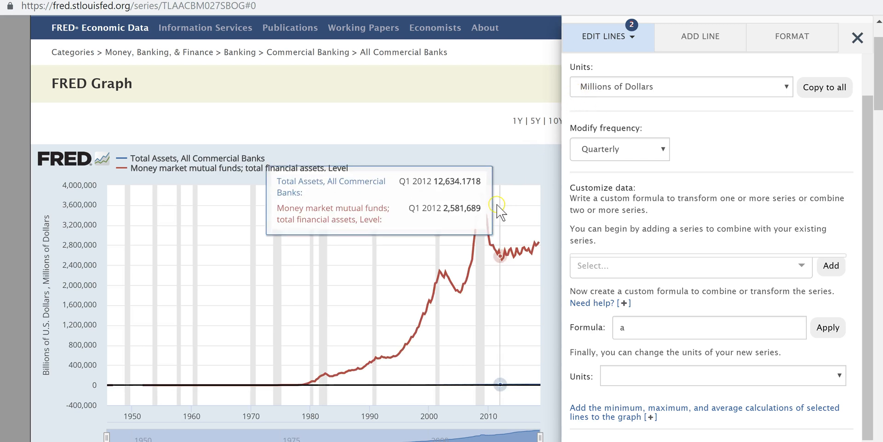
Apply the formula a/1000 to the money market mutual funds line and close the graph editor.
mouse_move(485, 215)
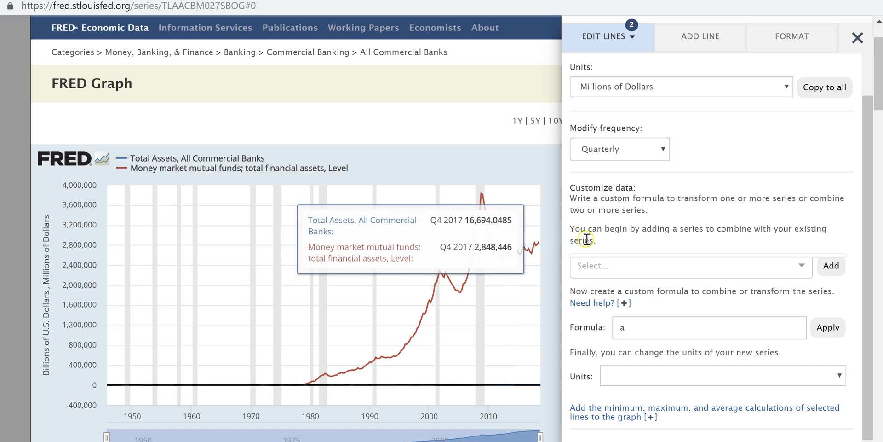
scroll(869, 183, up, 1)
scroll(869, 186, down, 1)
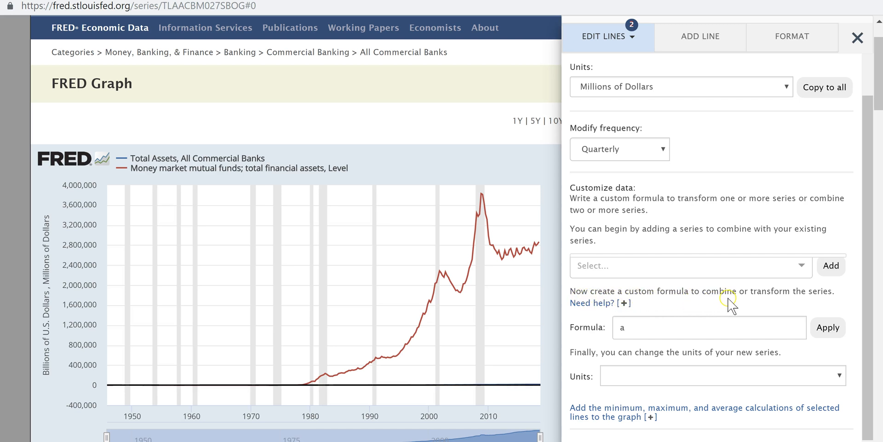
click(656, 326)
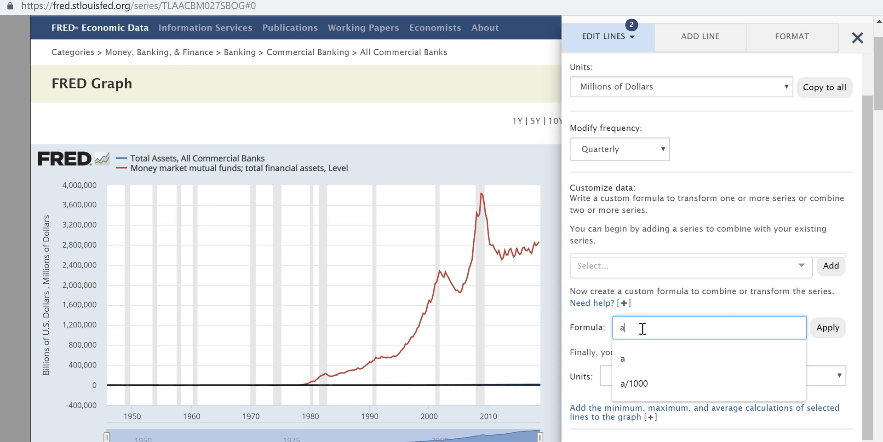
text(/1000)
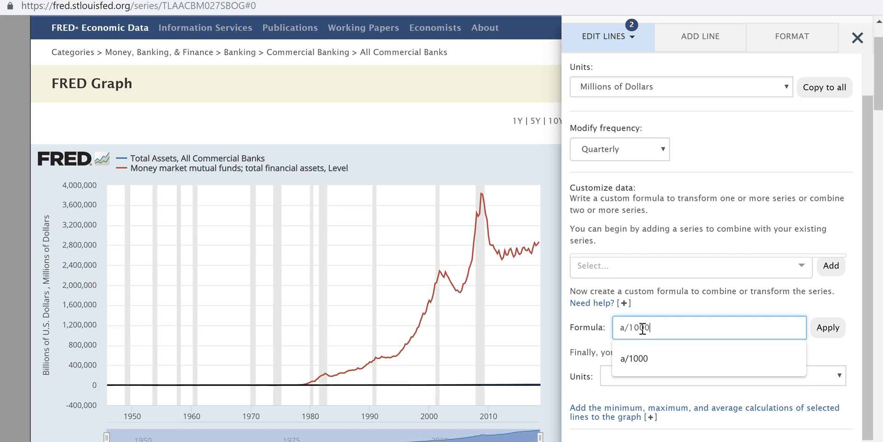
click(828, 328)
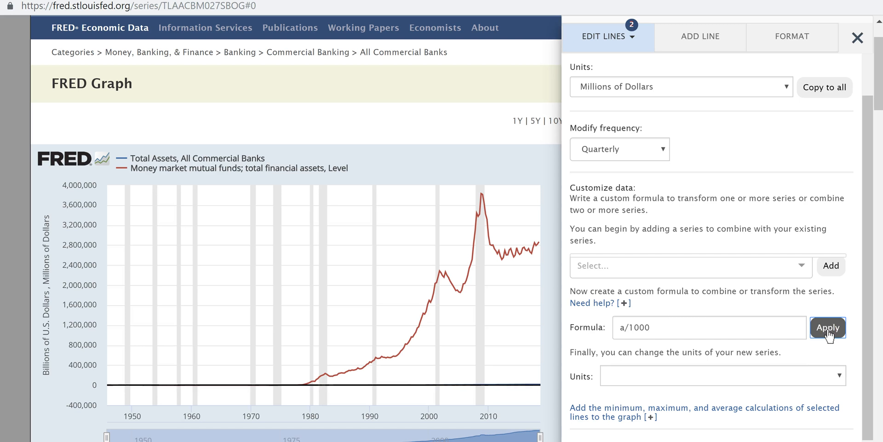
mouse_move(487, 352)
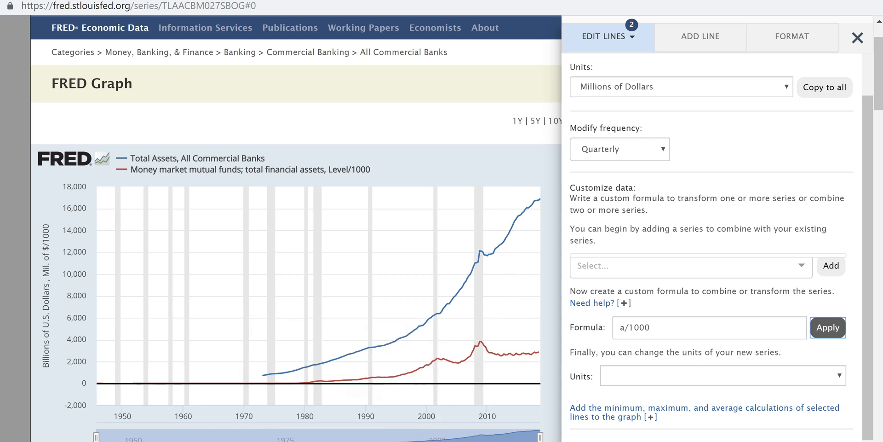
click(390, 409)
click(862, 39)
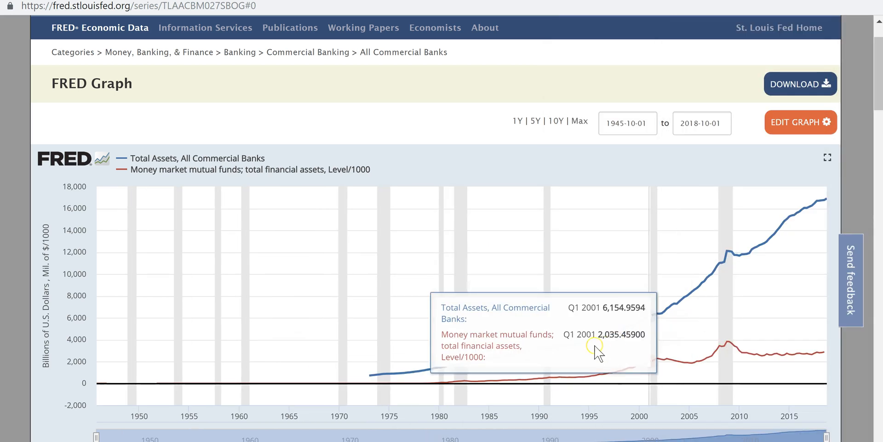
Look up the Q3 2018 values of both asset series on the FRED graph for the 2018:Q3 column of the homework table.
mouse_move(287, 441)
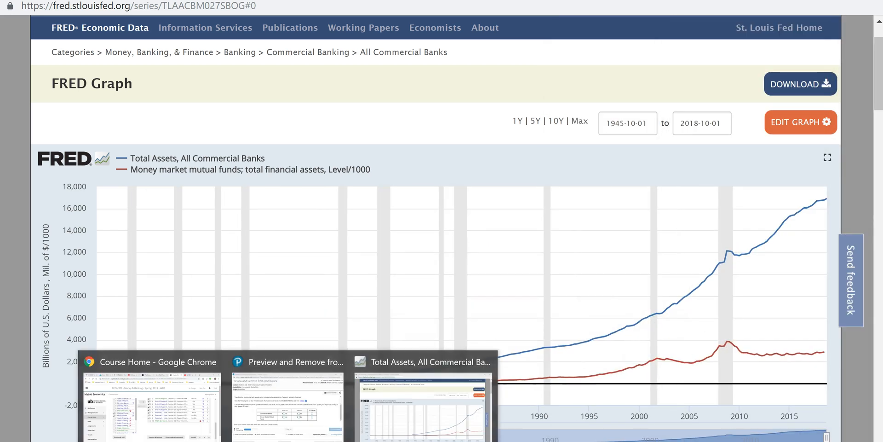
click(271, 368)
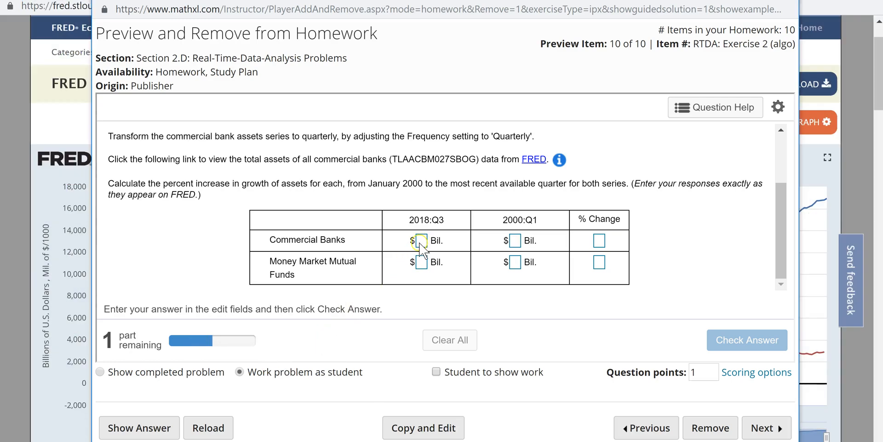
key(alt+Tab)
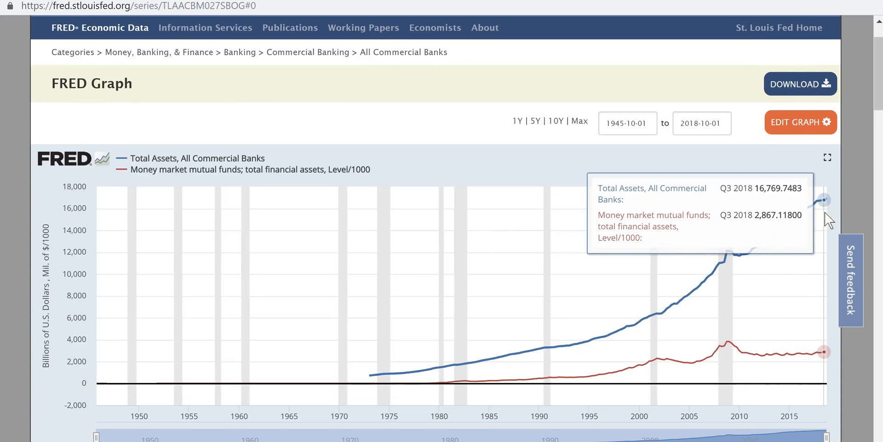
key(alt+Tab)
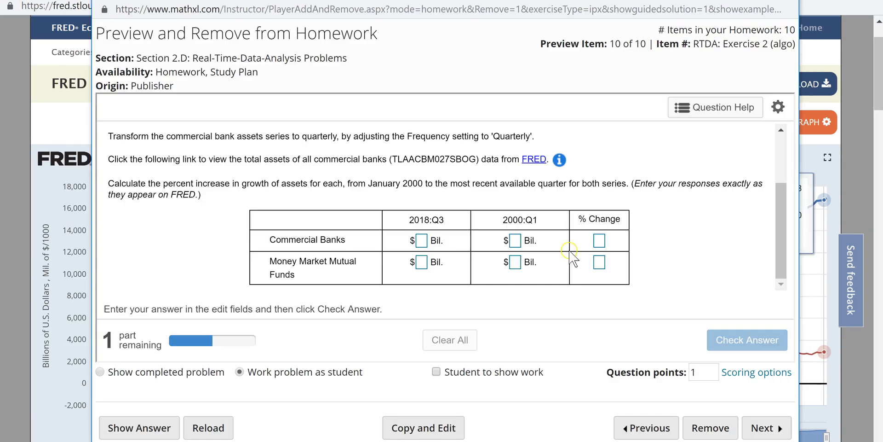
click(422, 240)
key(alt+Tab)
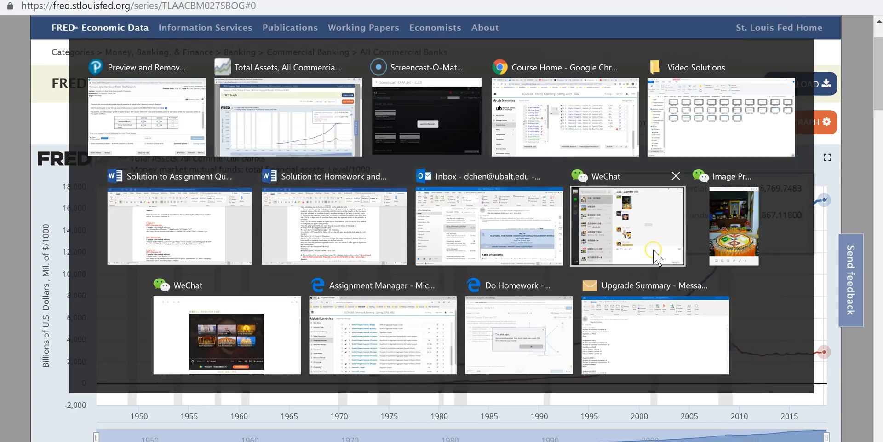
mouse_move(826, 206)
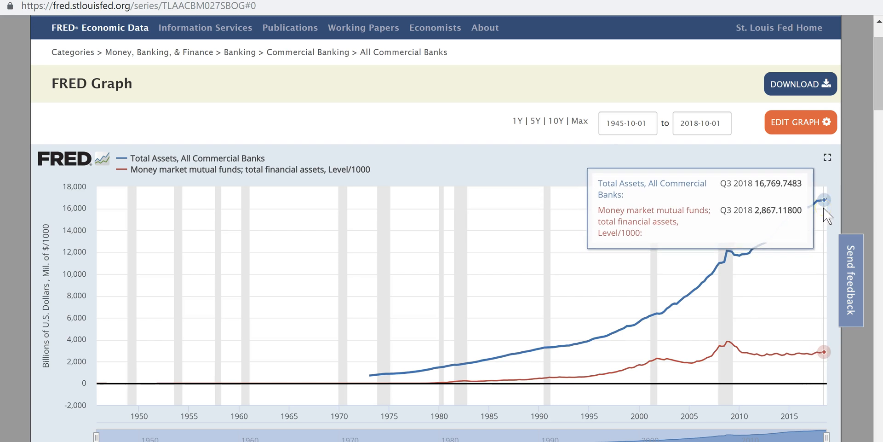
key(alt+Tab)
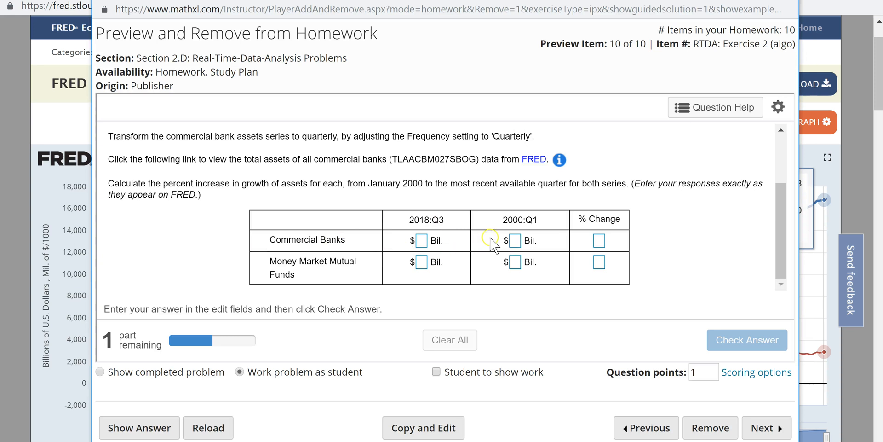
Read the Q1 2000 values of both asset series on the FRED graph and return to the homework answer table.
key(alt+Tab)
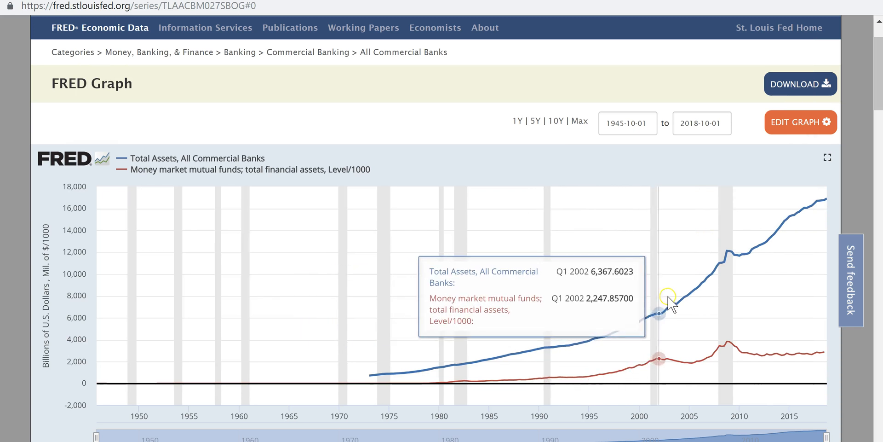
key(alt+Tab)
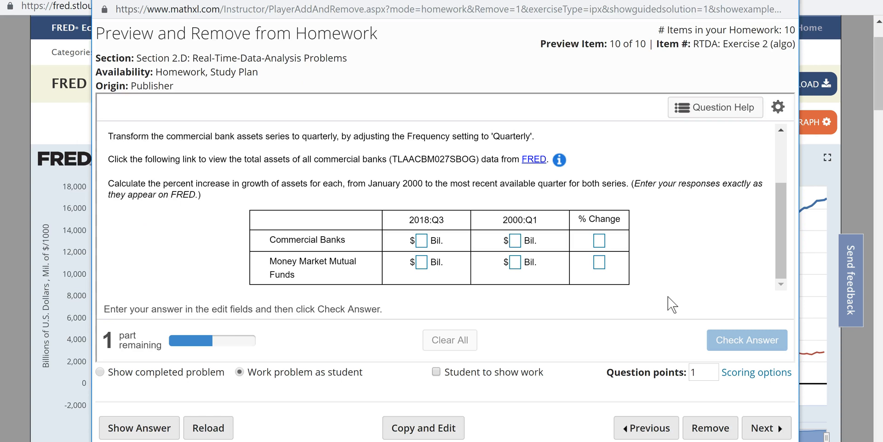
key(alt+Tab)
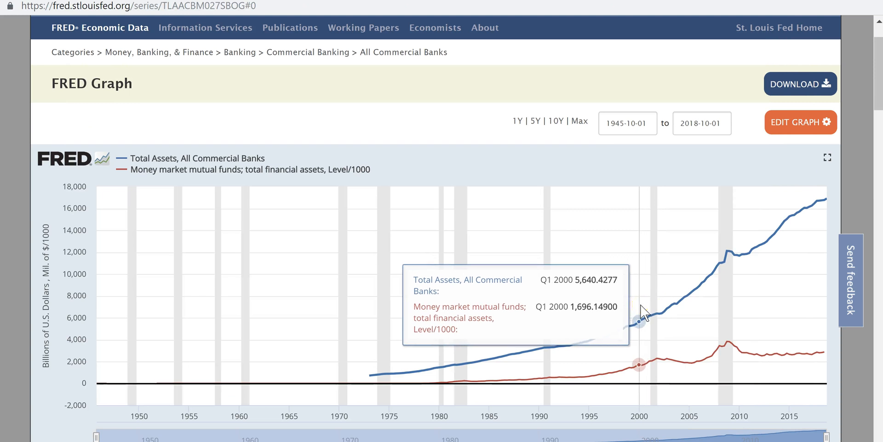
key(alt+Tab)
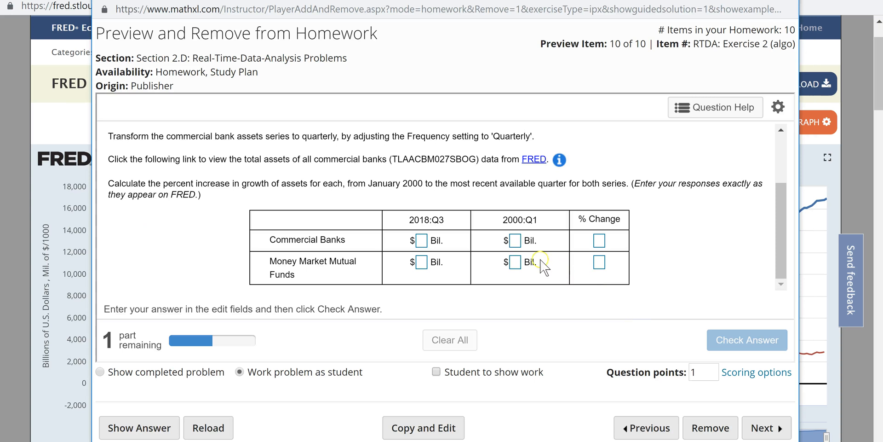